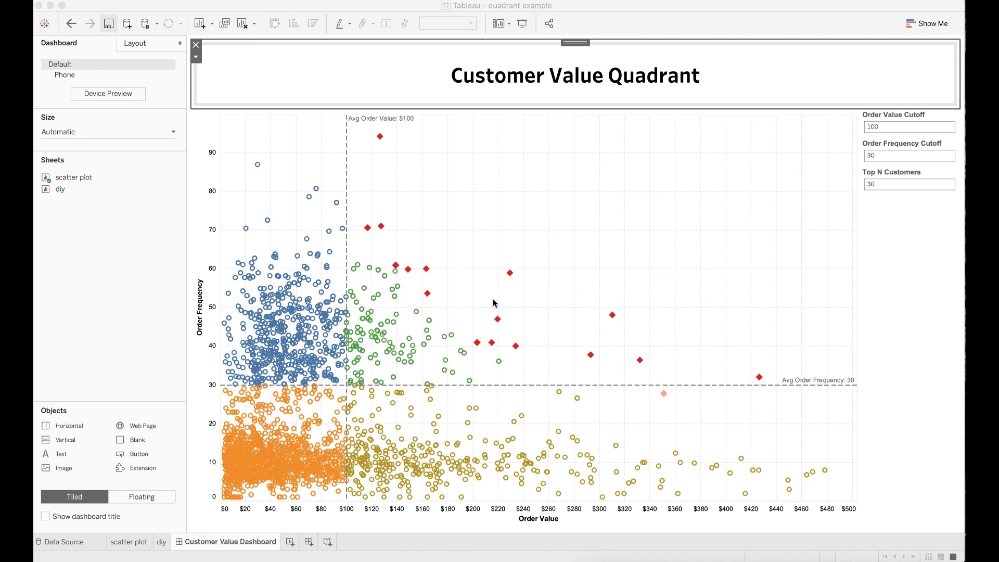
Move from the Customer Value Dashboard to the empty diy worksheet with Ctrl+Shift+Tab.
key(ctrl+shift+Tab)
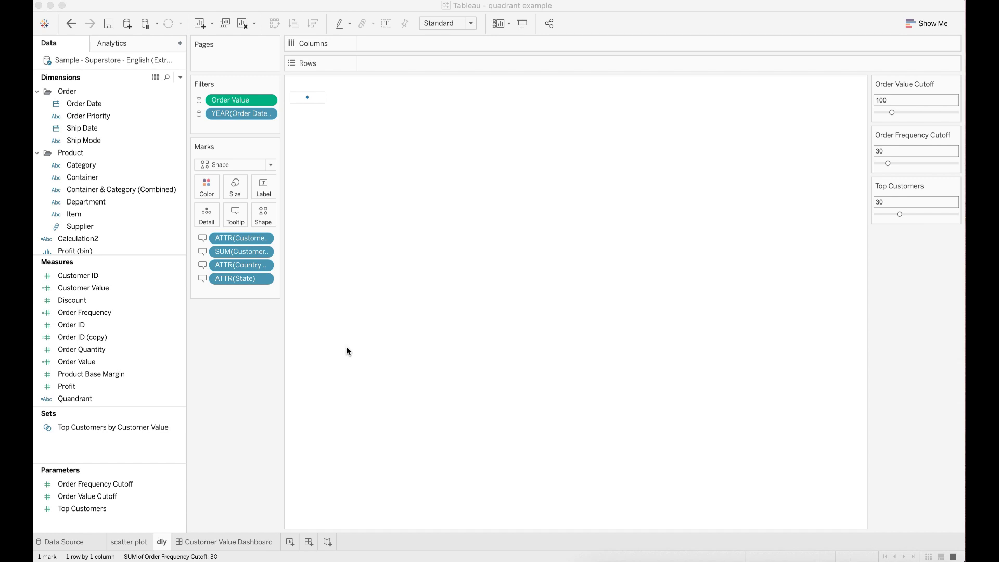
Put Order Value on Columns and Order Frequency on Rows, giving a 5468-mark scatter.
click(89, 363)
click(77, 363)
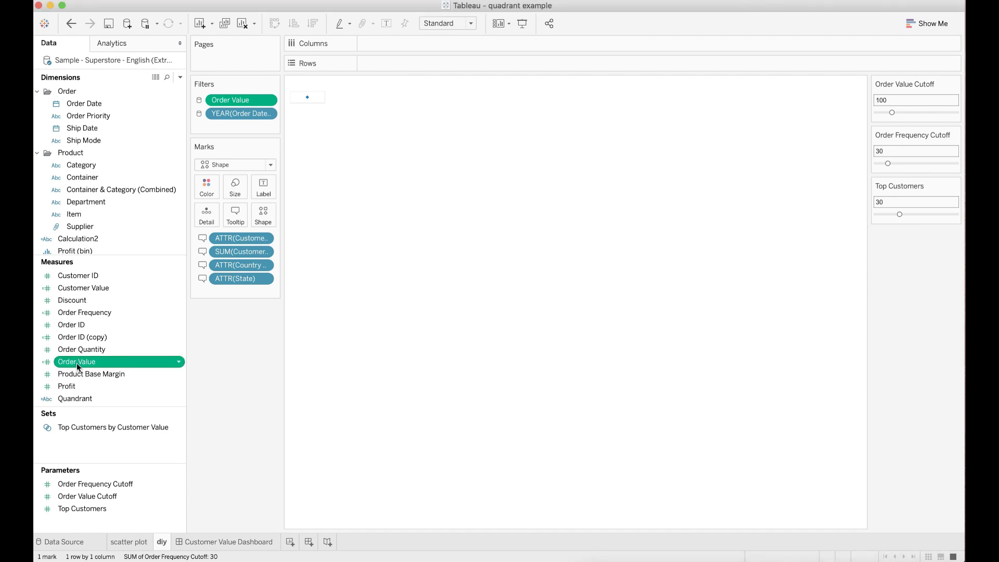
drag(78, 366, 387, 47)
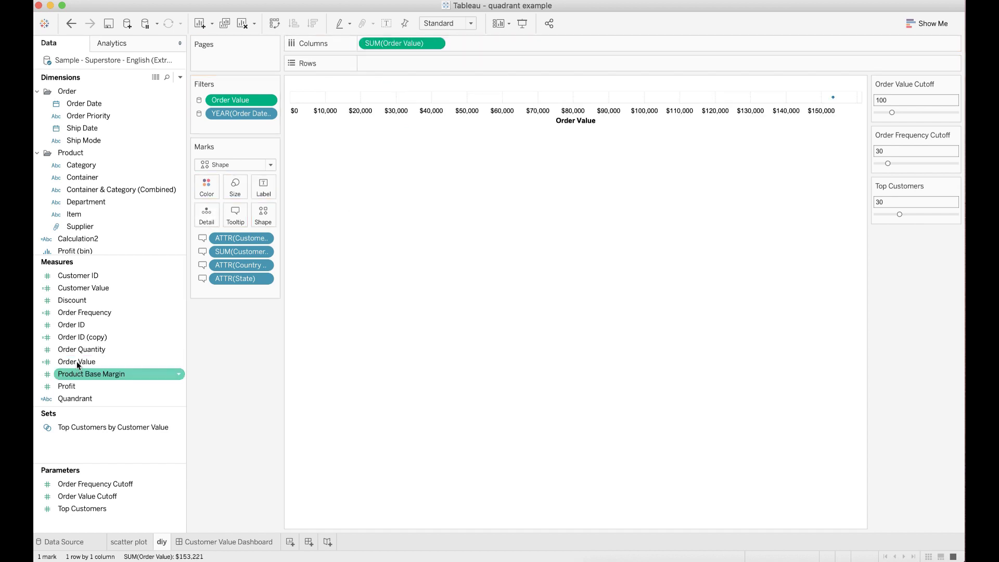
click(106, 314)
drag(106, 314, 392, 67)
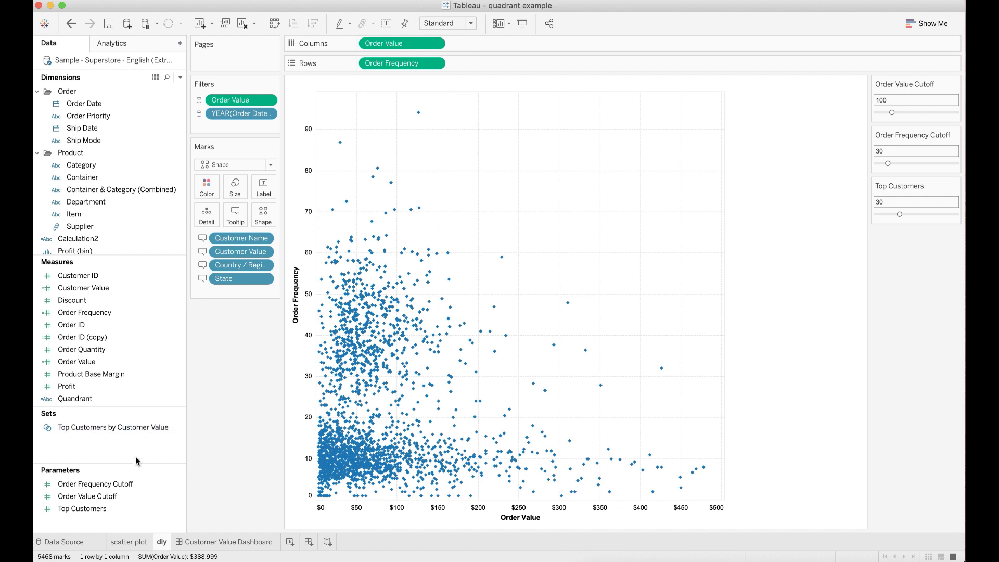
click(135, 484)
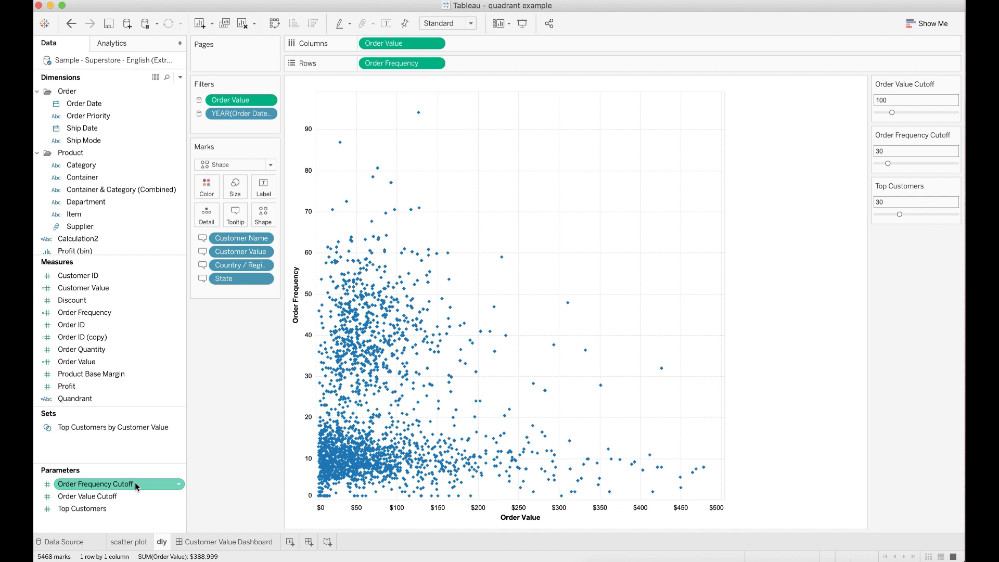
click(133, 495)
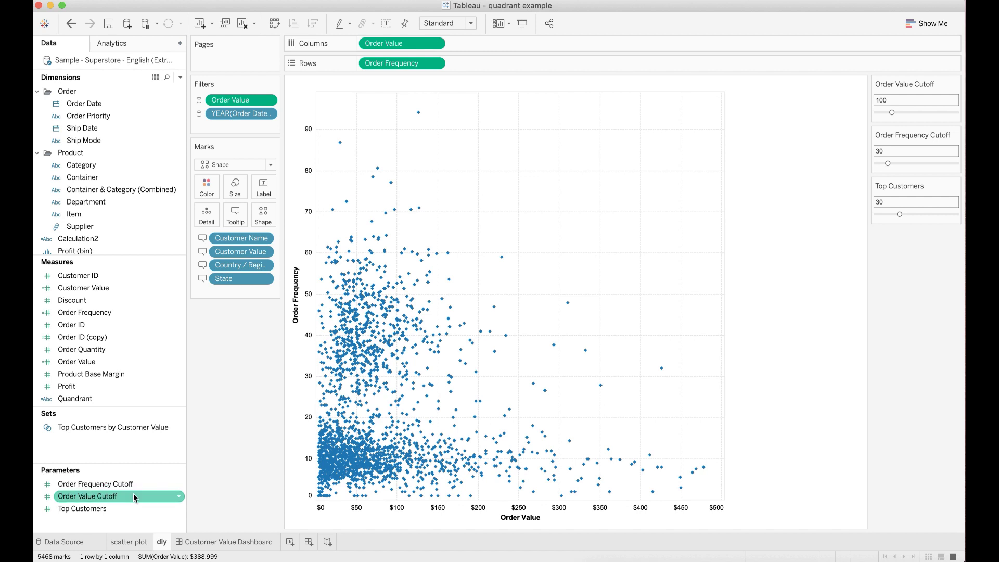
right_click(133, 493)
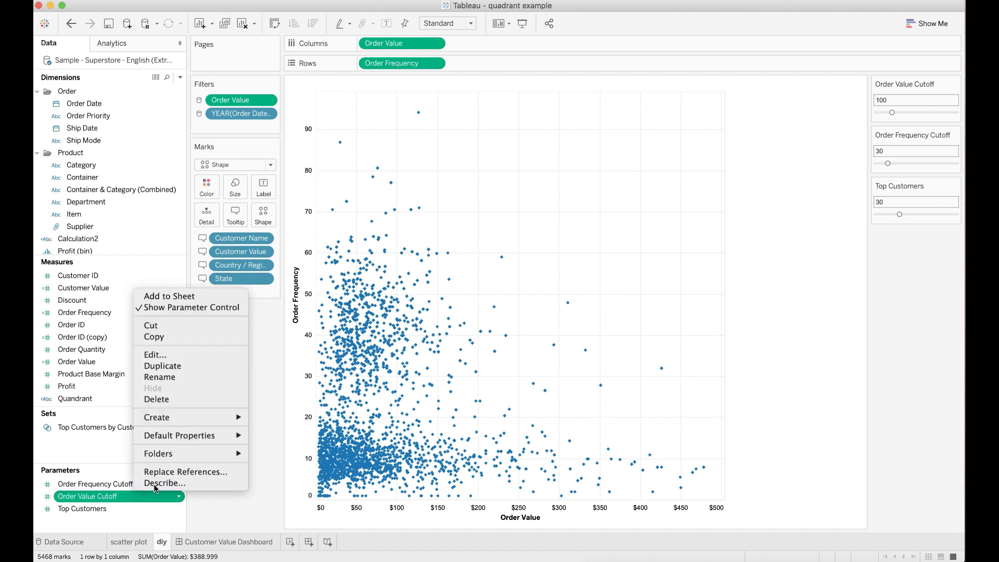
click(176, 356)
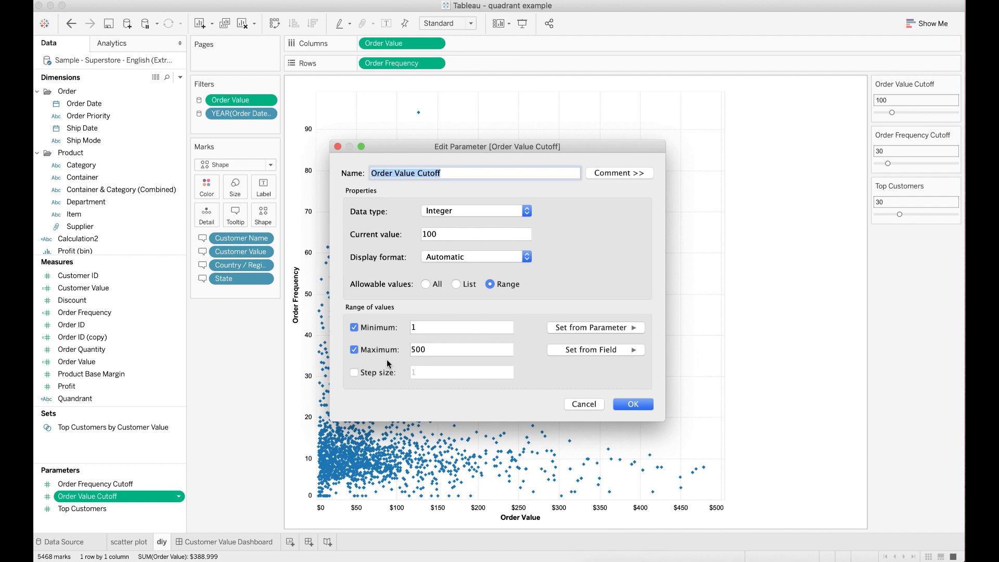
click(633, 404)
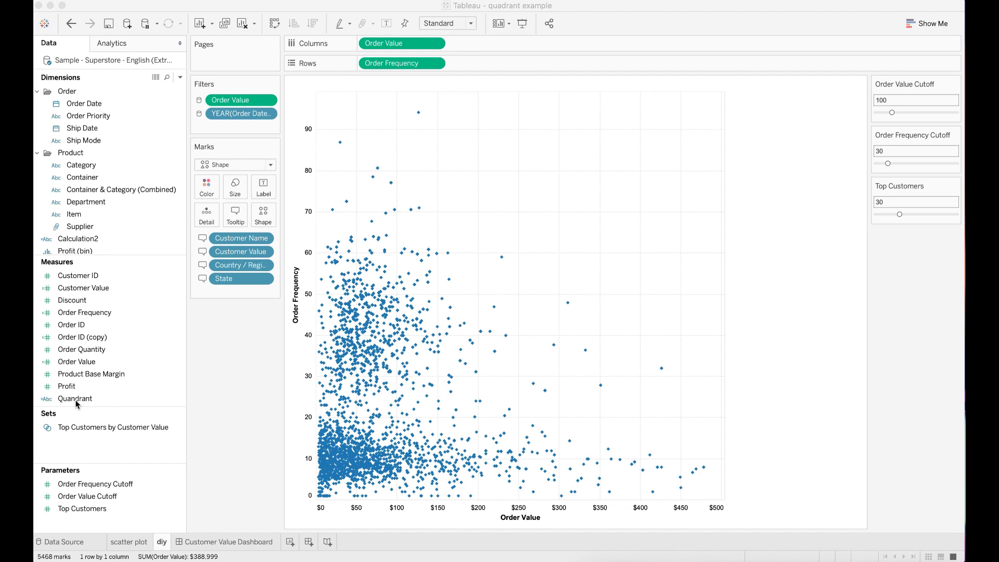
right_click(76, 401)
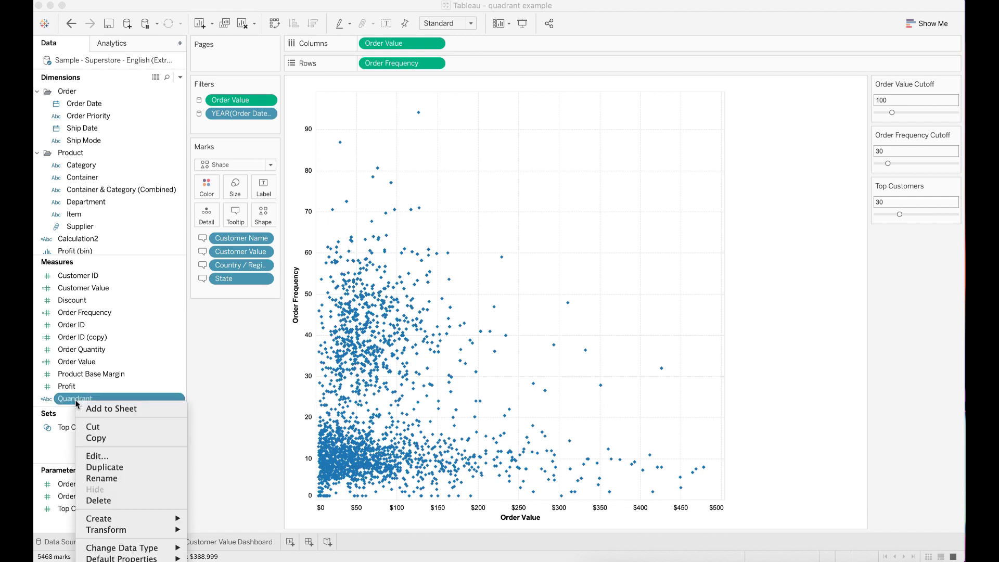
click(89, 454)
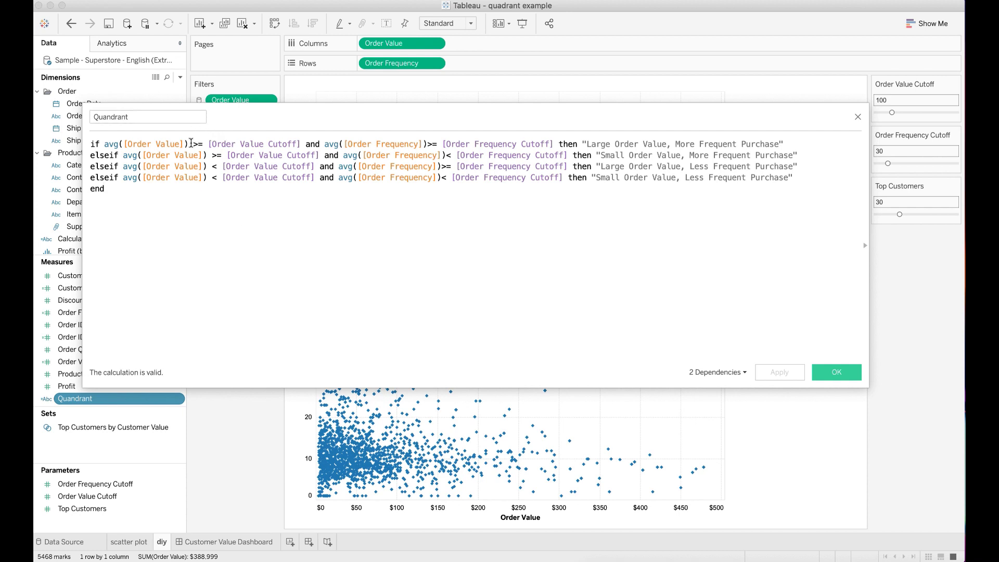
click(191, 143)
click(104, 189)
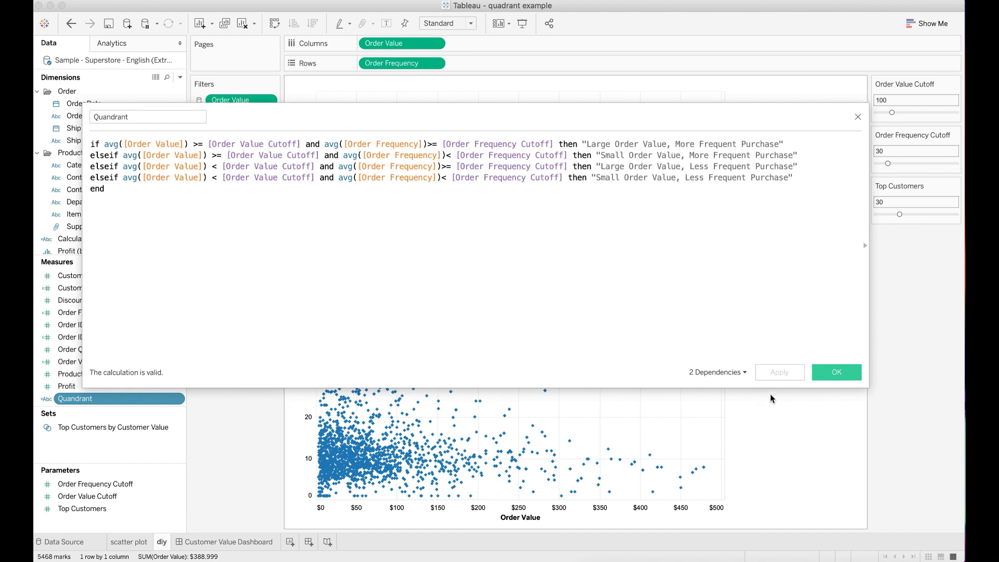
click(830, 373)
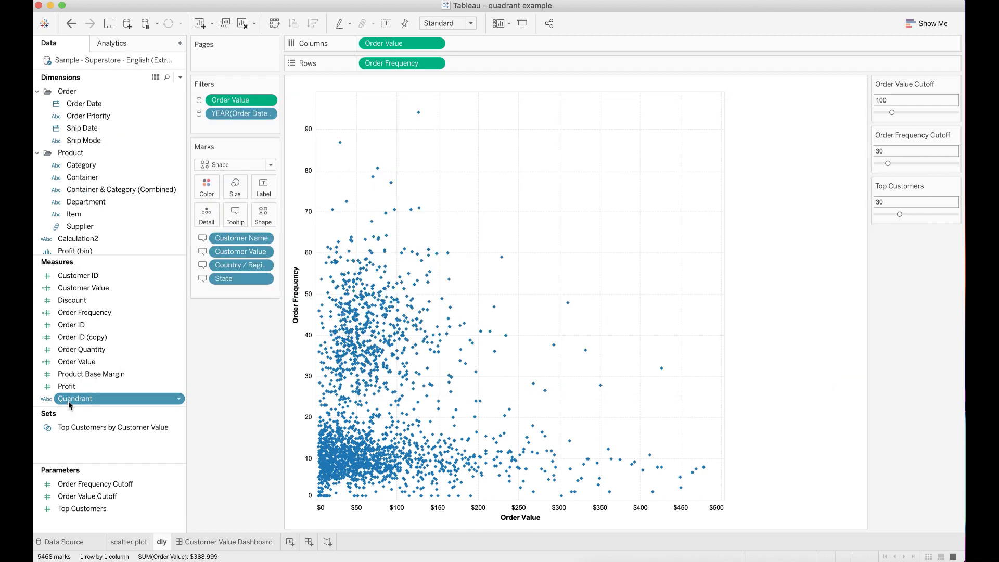
Colour the scatter points by the four Quandrant categories.
drag(68, 401, 206, 192)
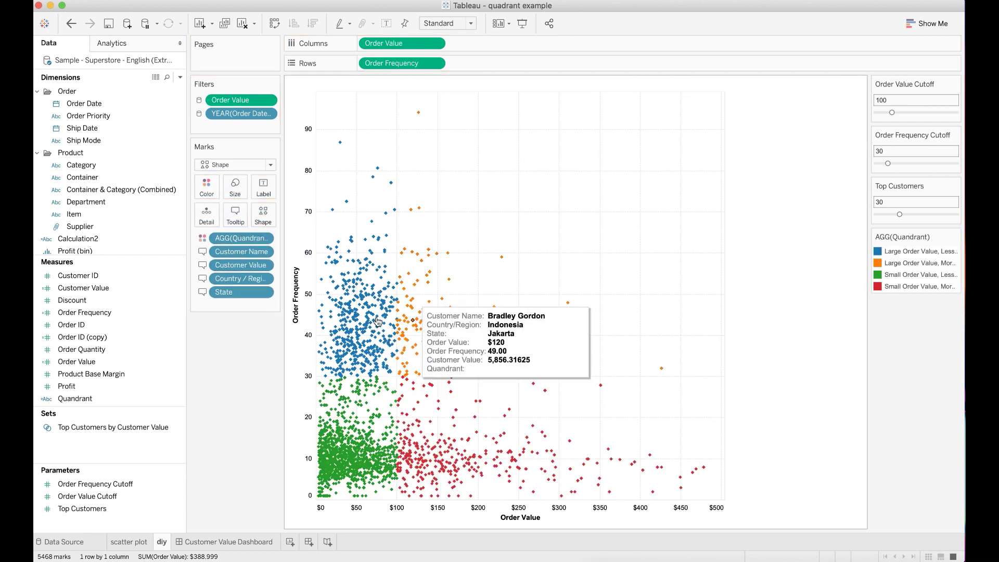
mouse_move(378, 328)
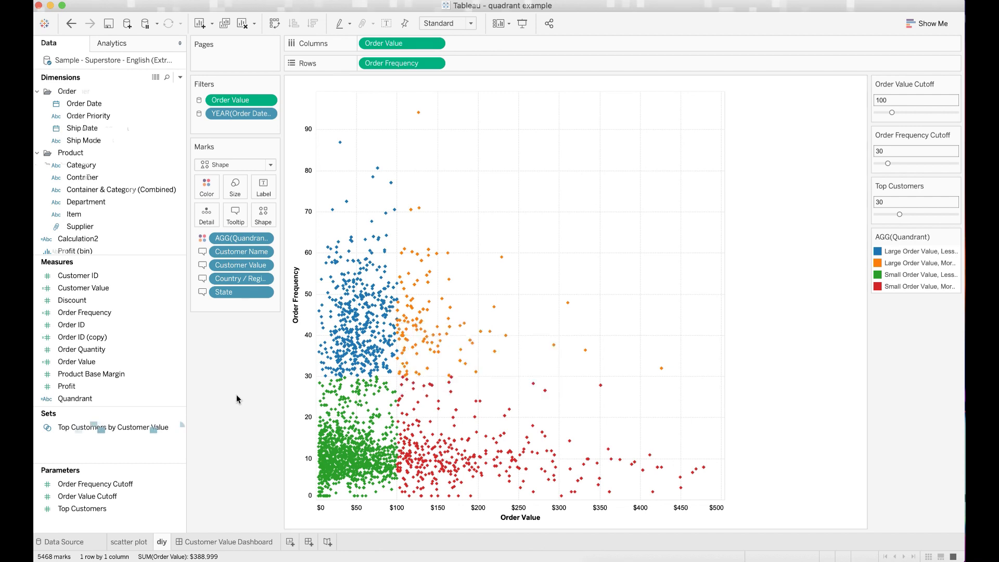
click(104, 427)
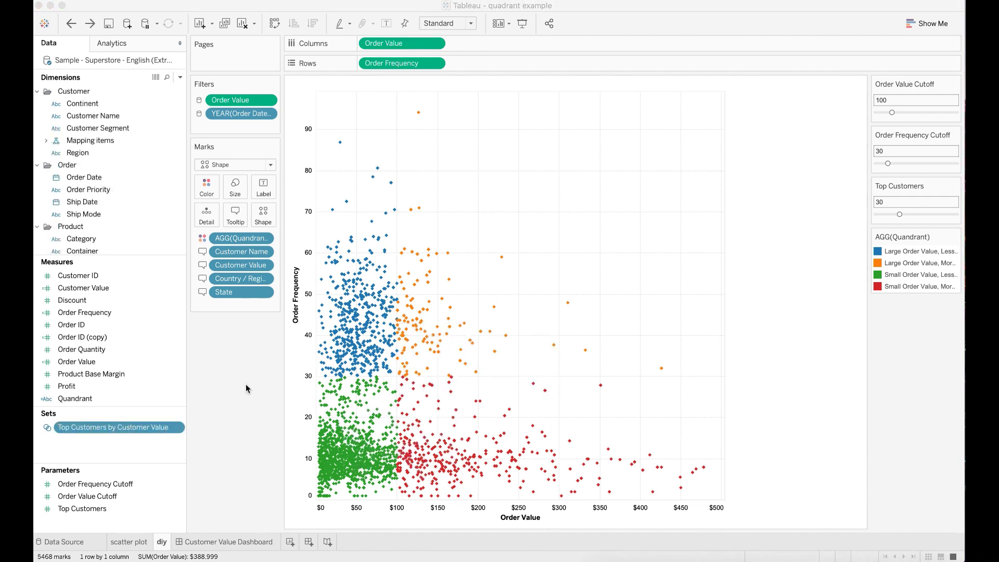
Draw every scatter point as an open circle.
click(263, 216)
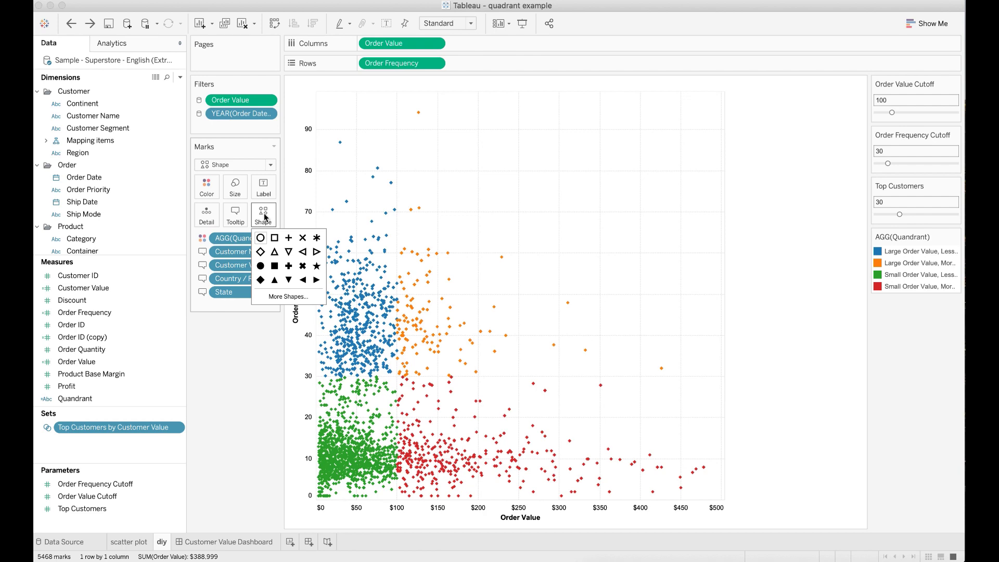
click(260, 238)
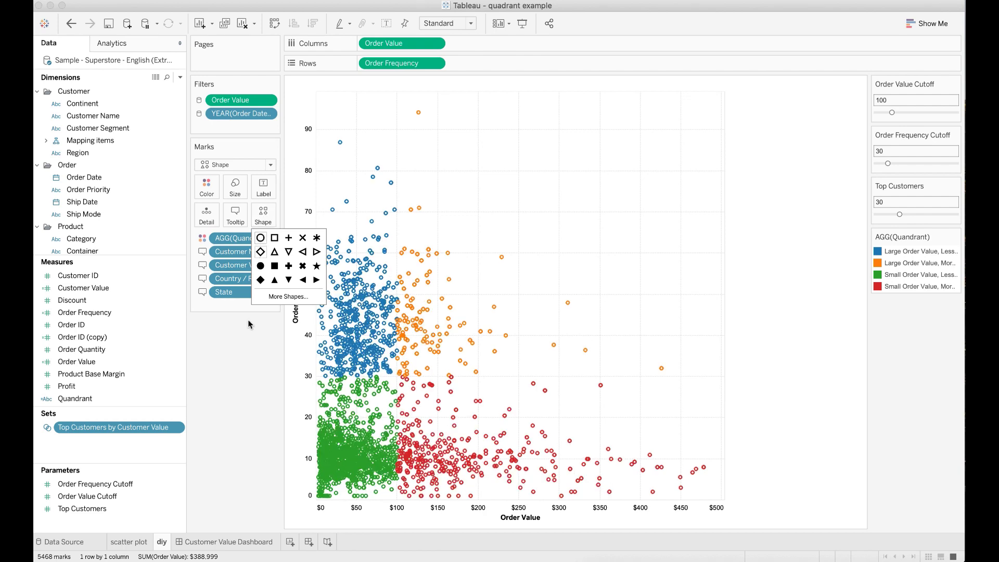
click(247, 357)
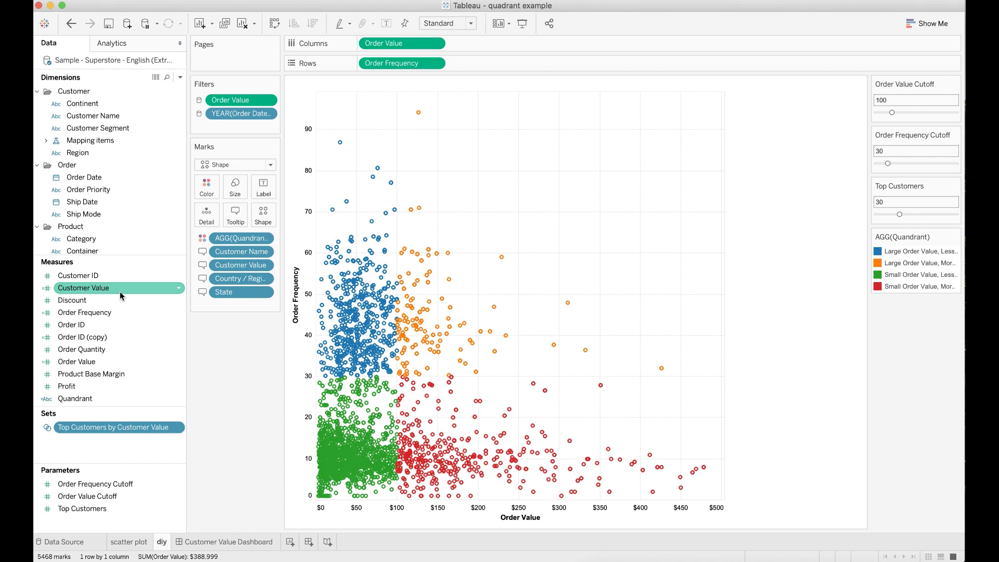
Define the set as Top [Top Customers] by Customer Value Average on its Top tab.
right_click(121, 116)
mouse_move(190, 211)
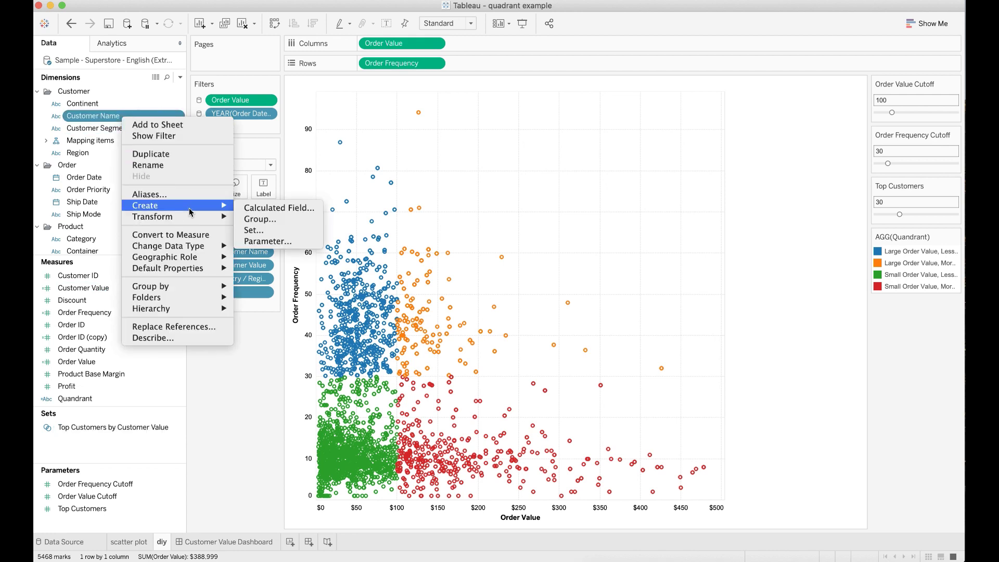
click(266, 425)
right_click(162, 430)
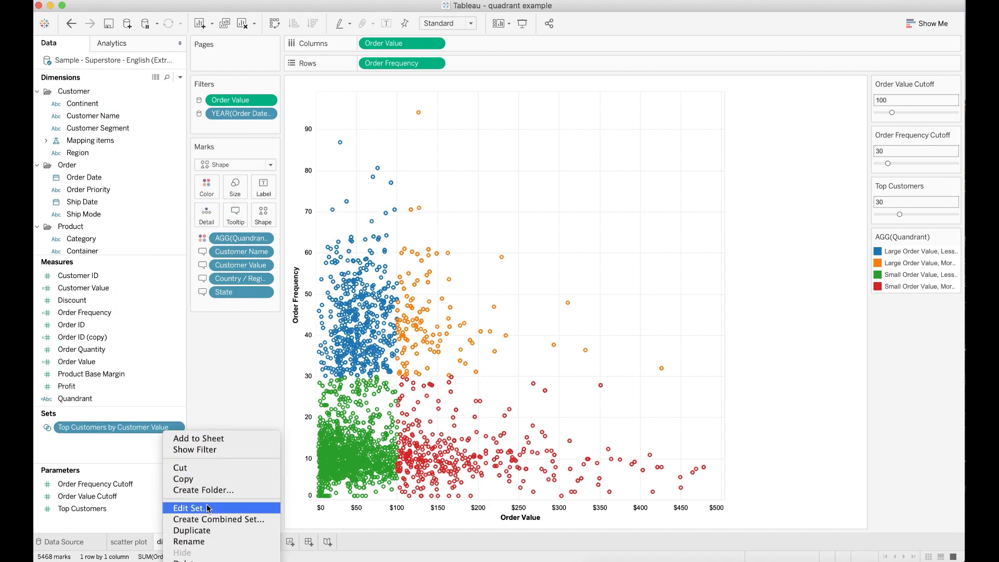
click(188, 508)
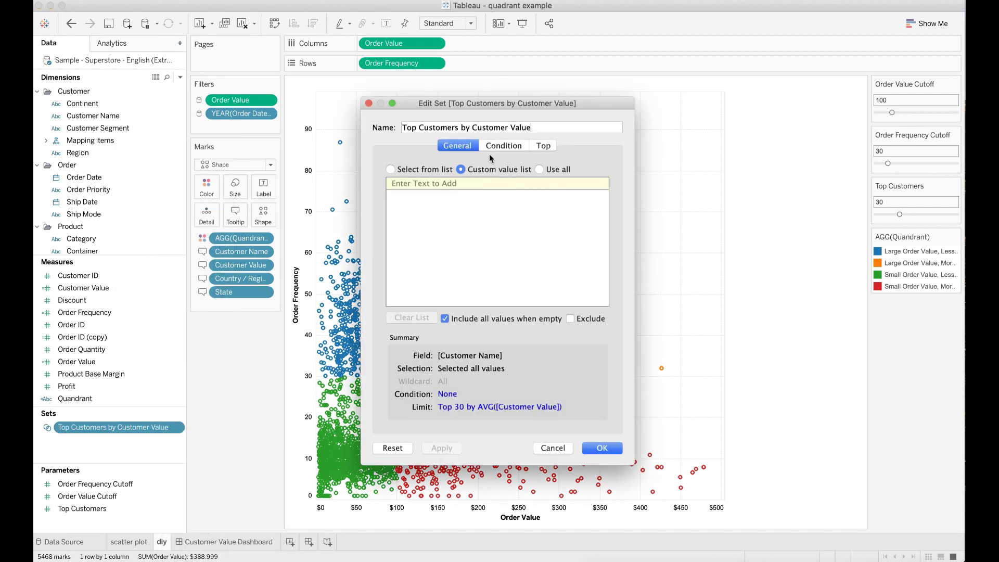
click(544, 147)
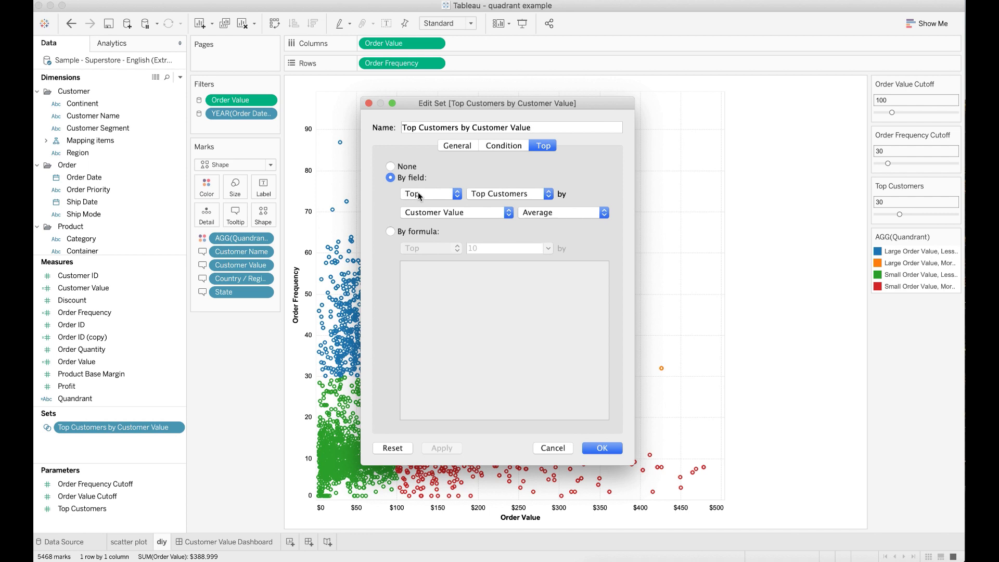
click(603, 448)
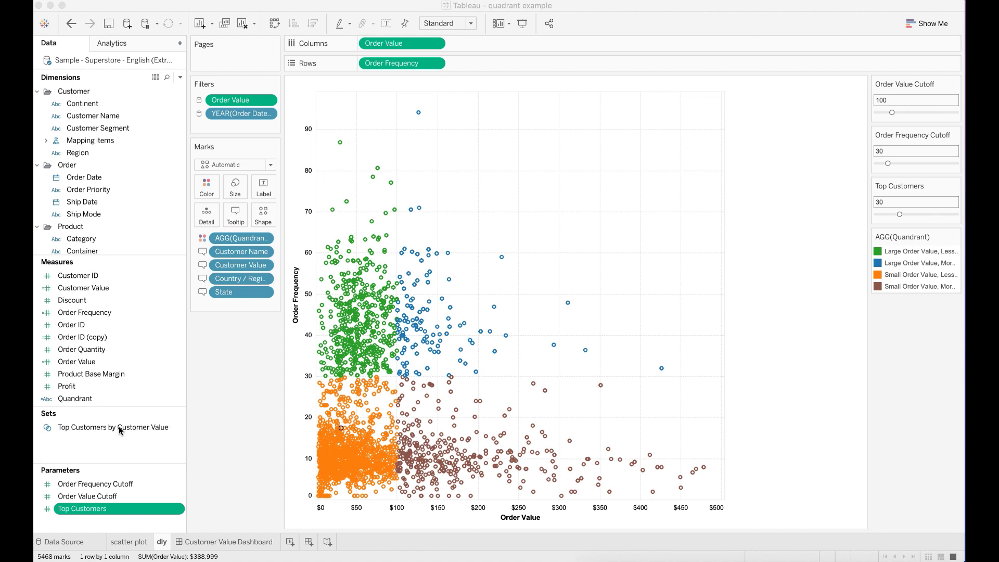
Put Top Customers by Customer Value set membership on Color, Shape and Size, making top customers diamonds.
drag(112, 429, 262, 190)
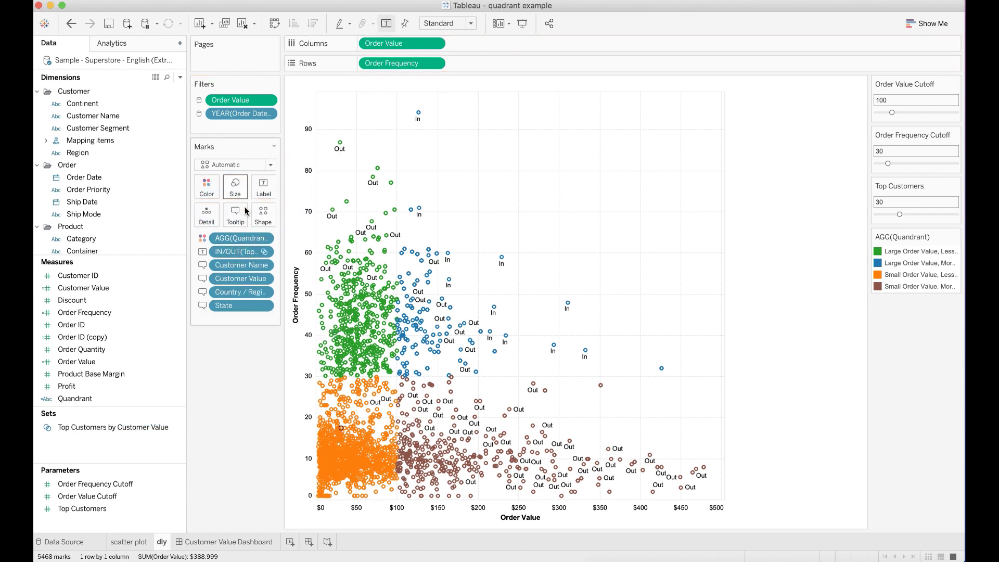
click(202, 252)
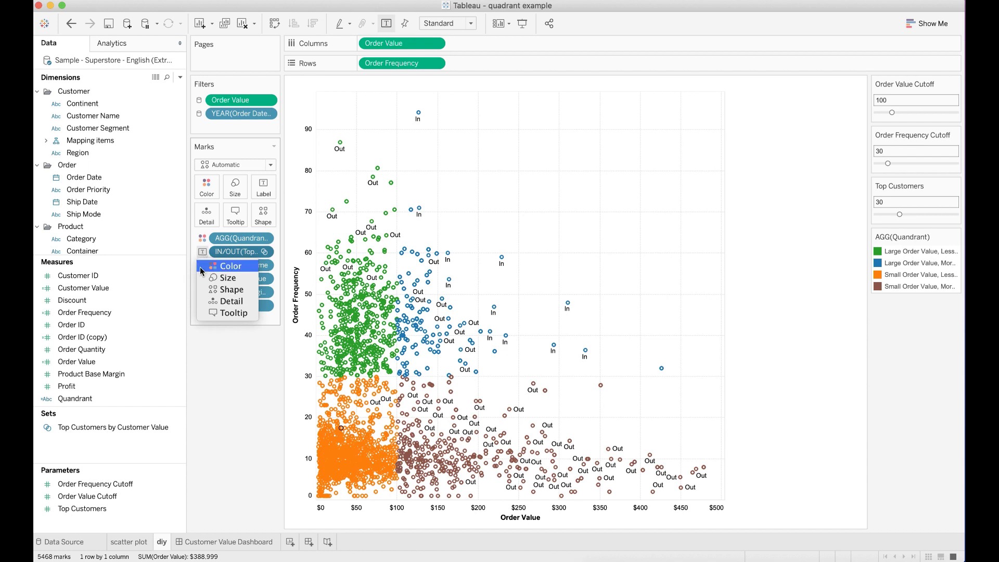
click(200, 267)
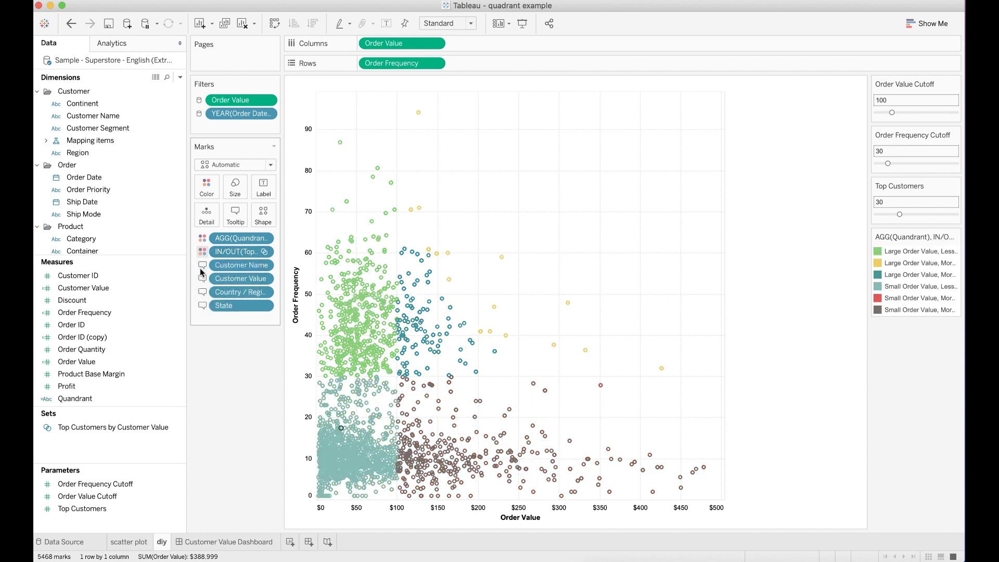
drag(133, 430, 265, 227)
drag(89, 430, 239, 192)
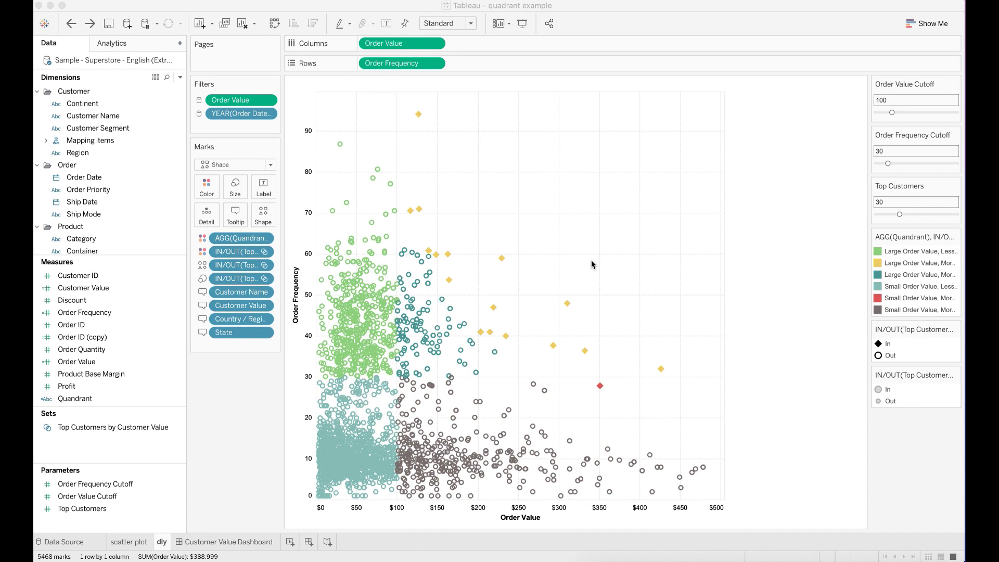
click(209, 189)
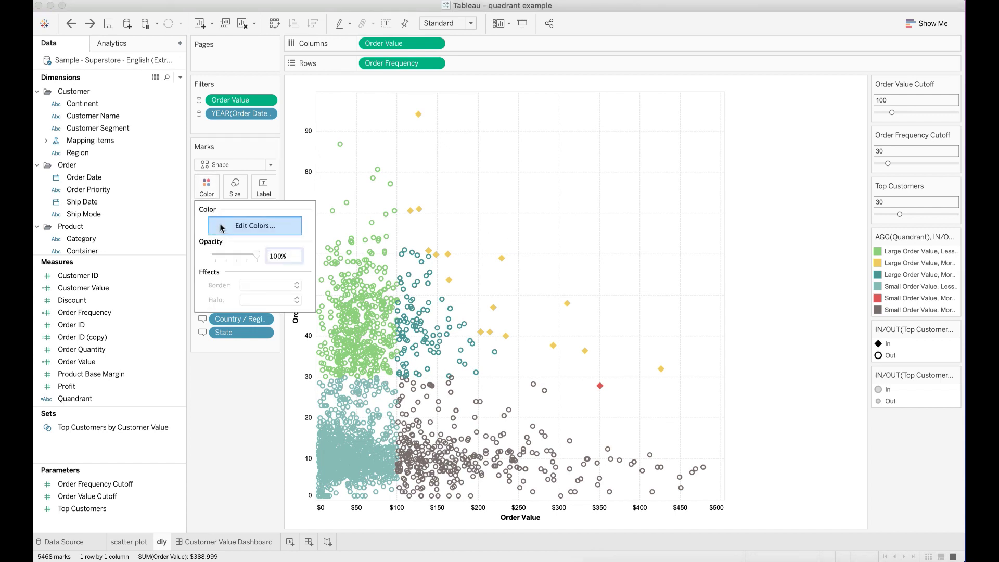
Assign red to the 'Large Order Value, More Frequent Purchase, In' item and apply the colours.
click(221, 227)
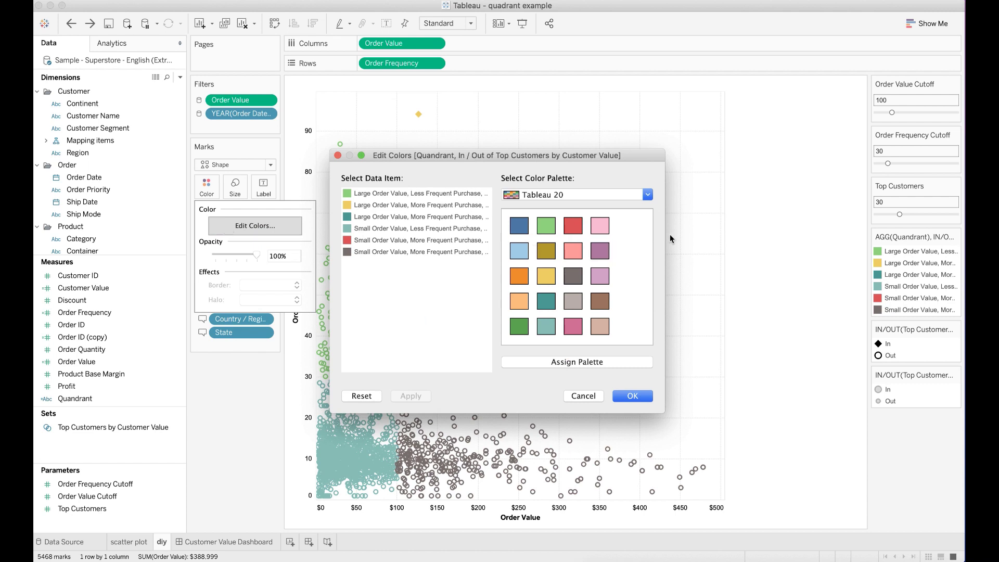
drag(670, 234, 779, 237)
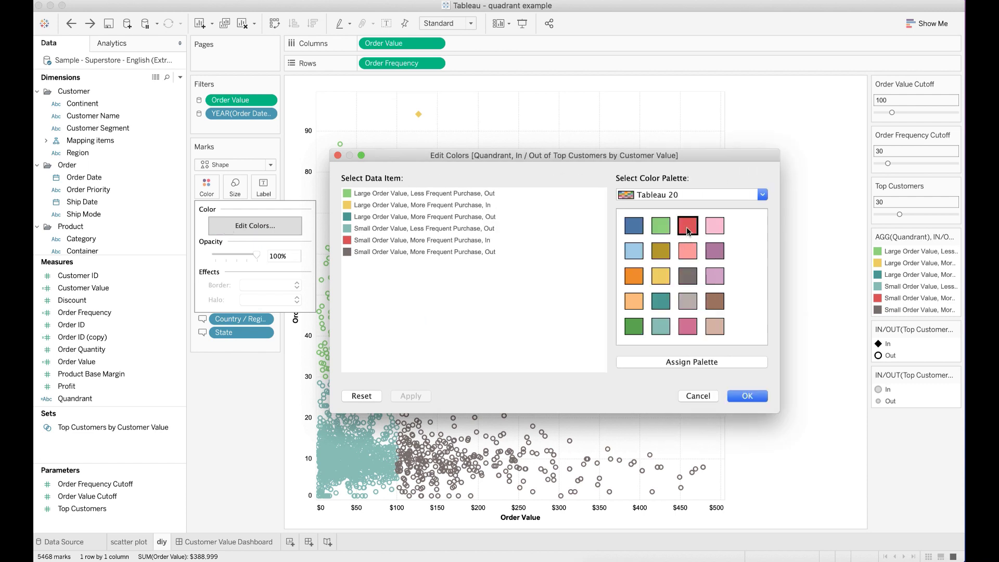
click(489, 208)
click(694, 228)
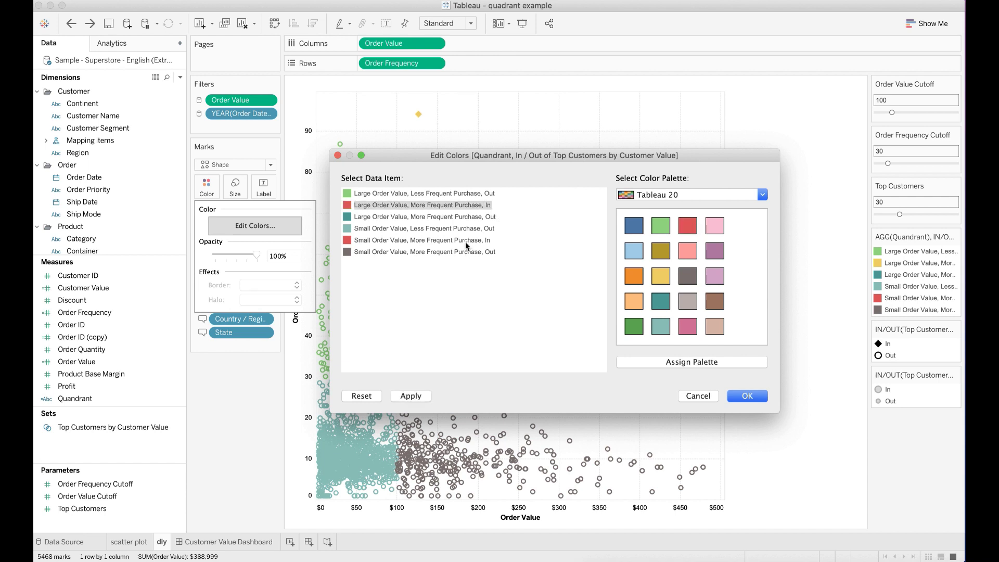
click(467, 242)
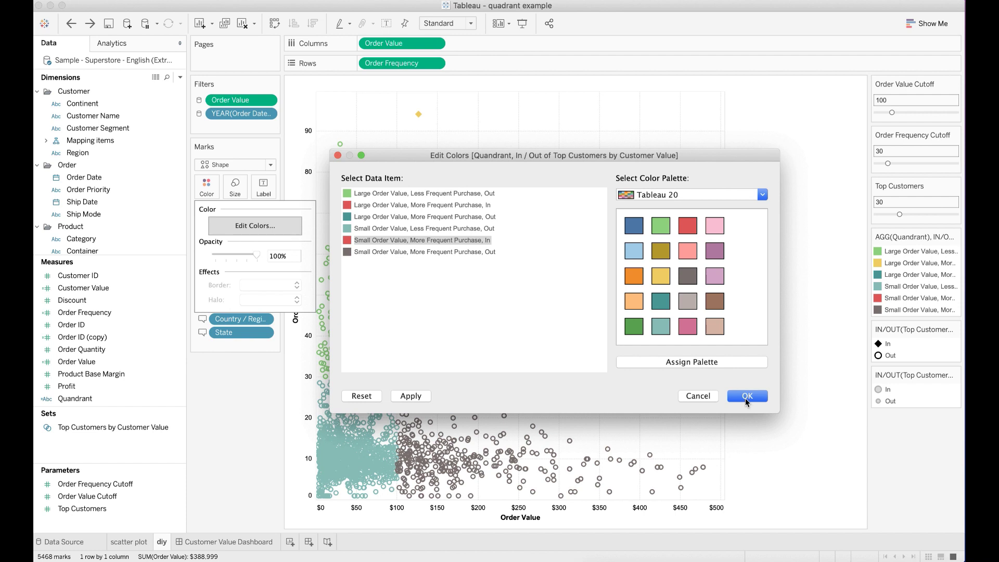
click(746, 396)
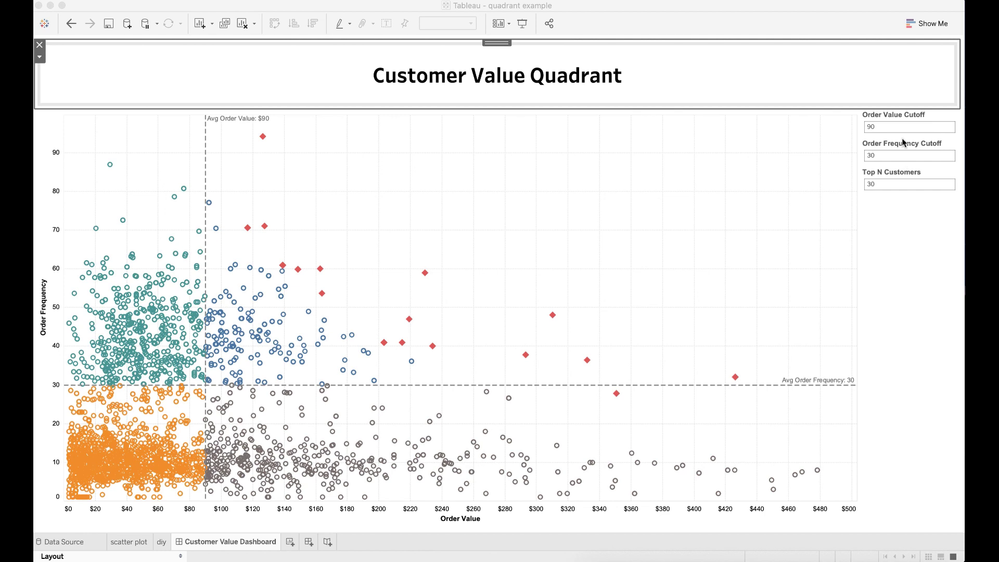
Enter 100, 25 and 40 into the Order Value Cutoff, Order Frequency Cutoff and Top N Customers controls.
click(885, 127)
text(100)
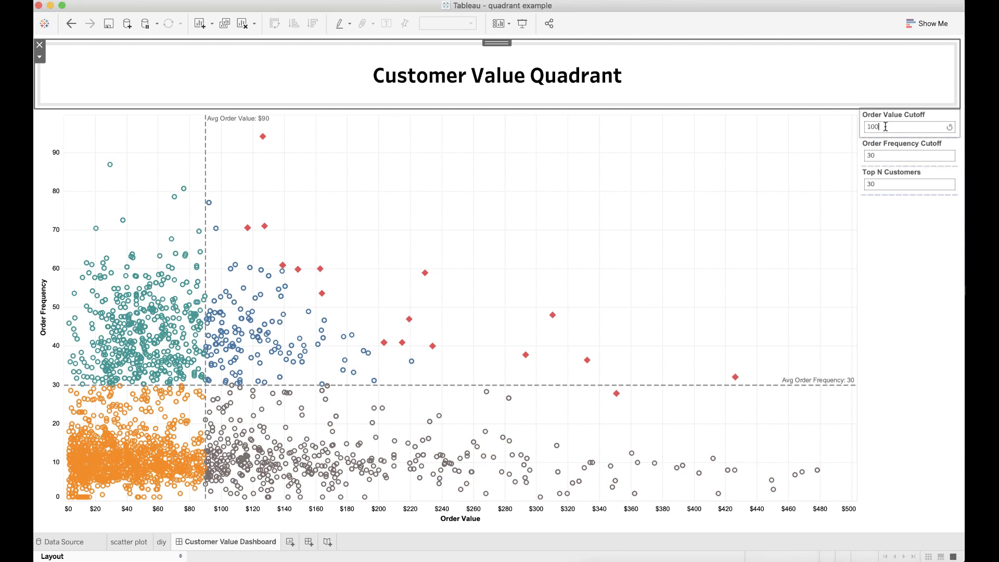
key(Return)
click(883, 156)
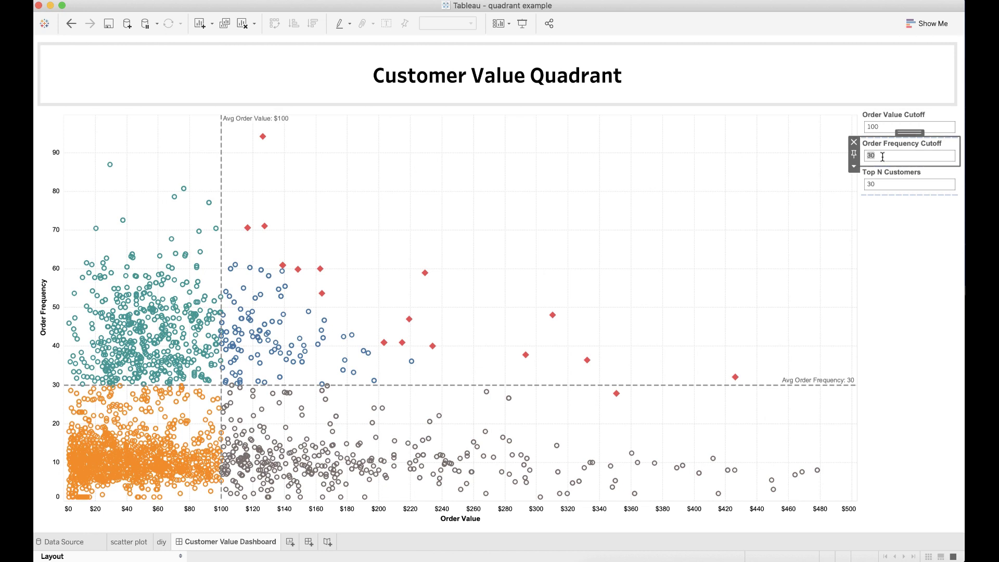
text(25)
key(Return)
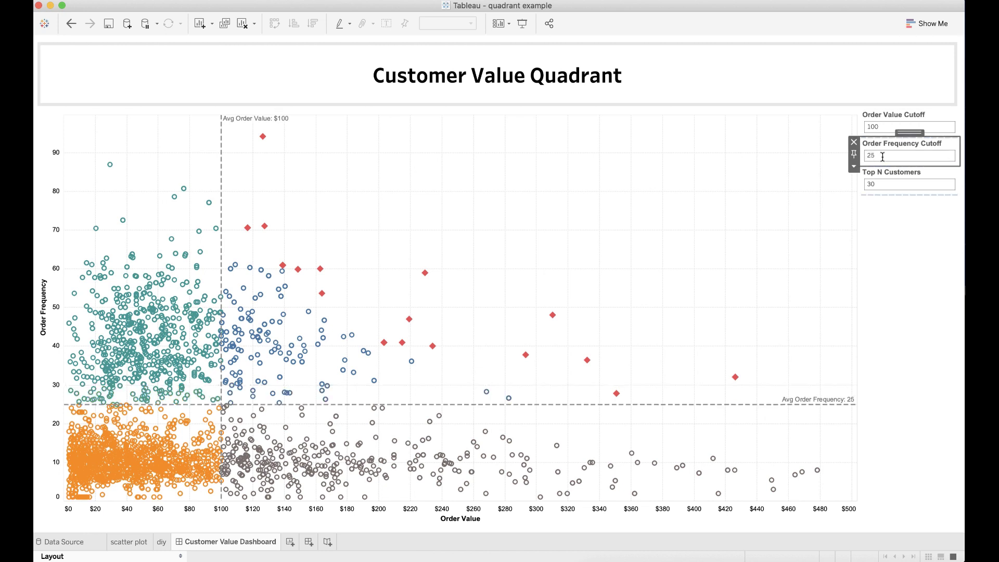
click(889, 184)
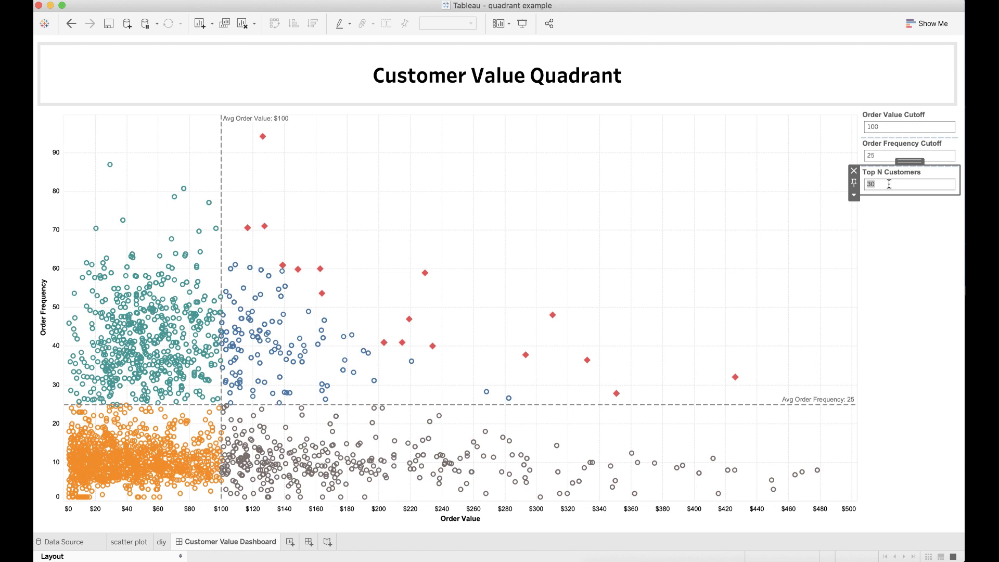
text(40)
key(Return)
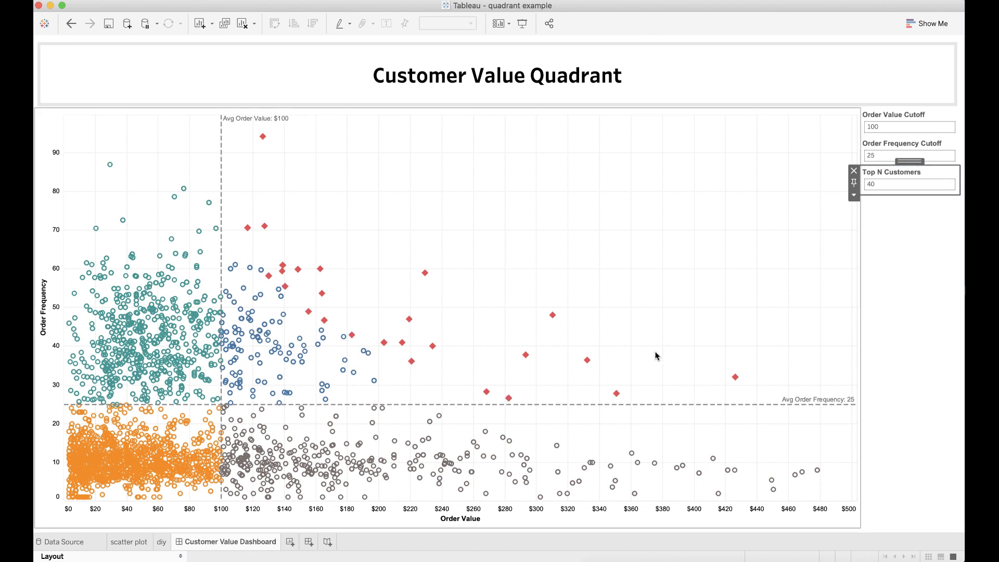